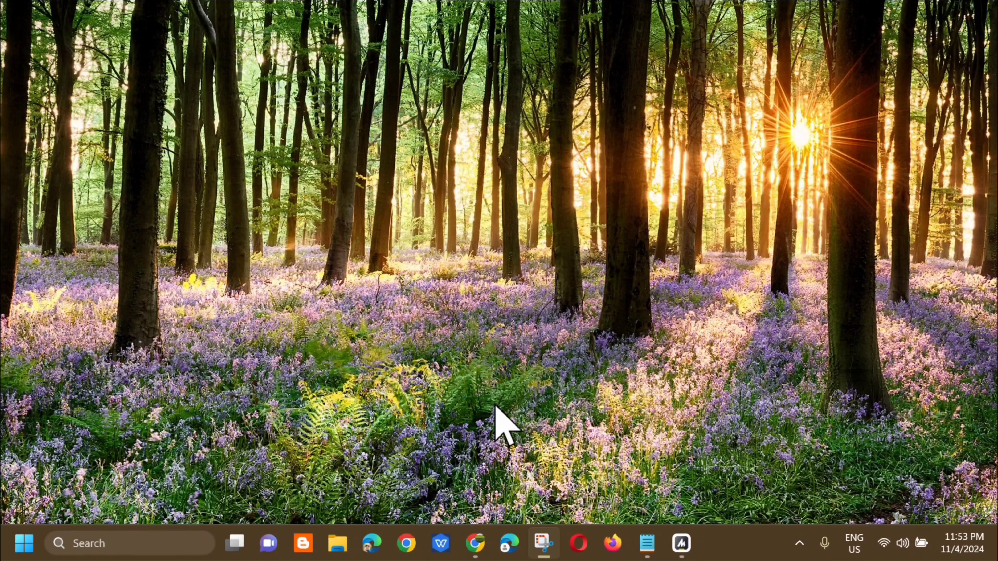
- Open the list of other troubleshooters in the Windows Troubleshoot settings
key(super)
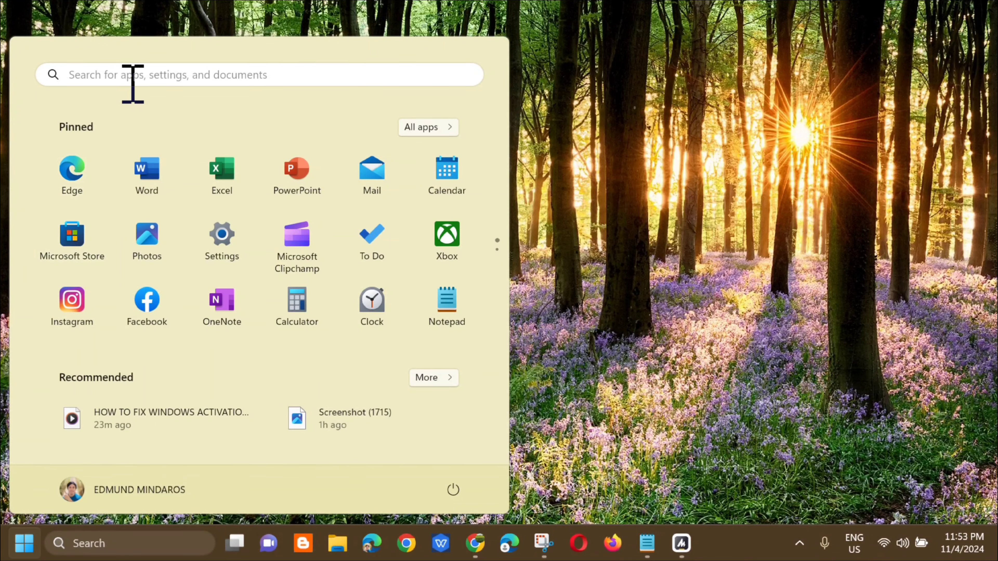
click(136, 76)
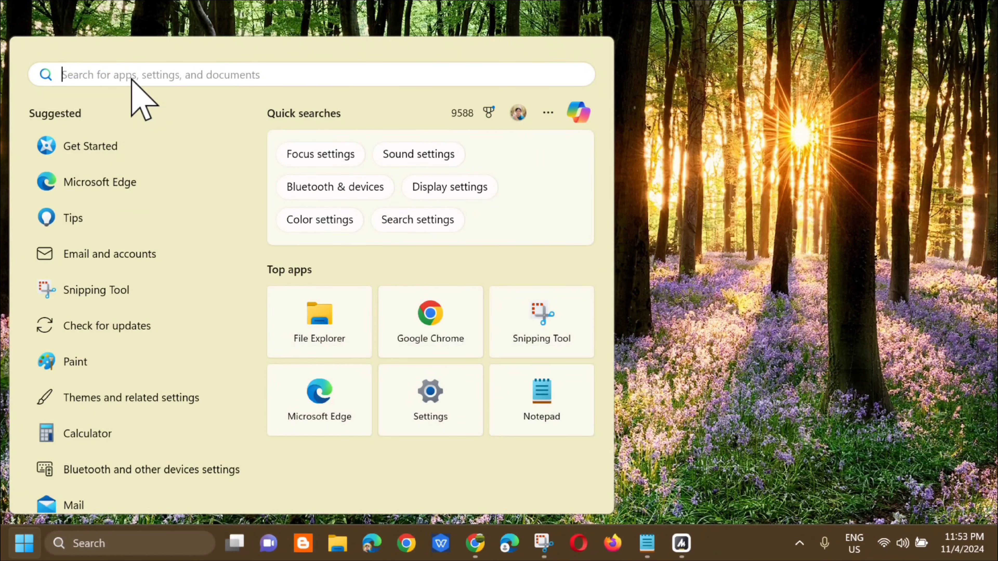
text(TROUBLE)
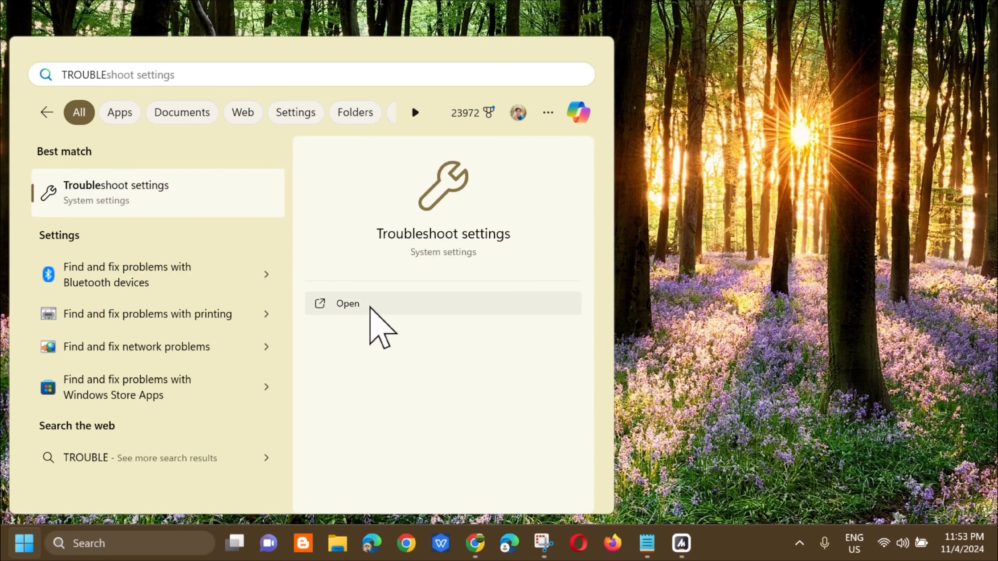
click(356, 309)
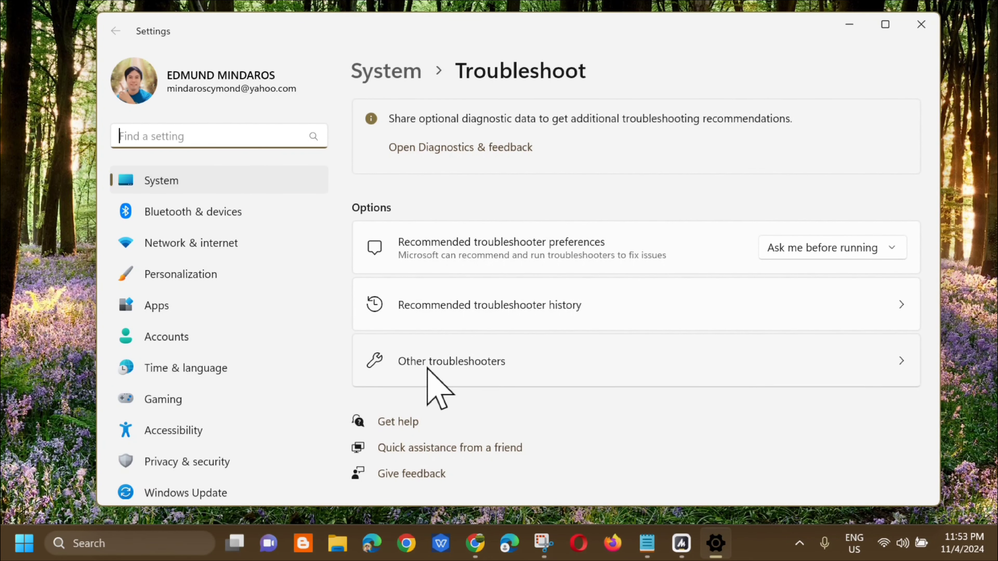
click(443, 363)
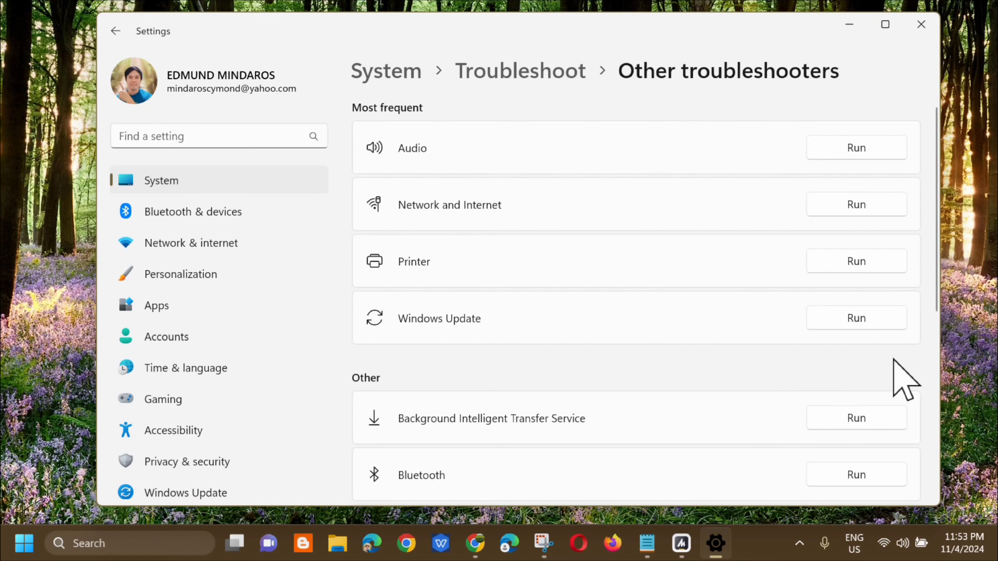
- Run the Windows Update troubleshooter, and close it together with Settings once troubleshooting has completed
click(851, 321)
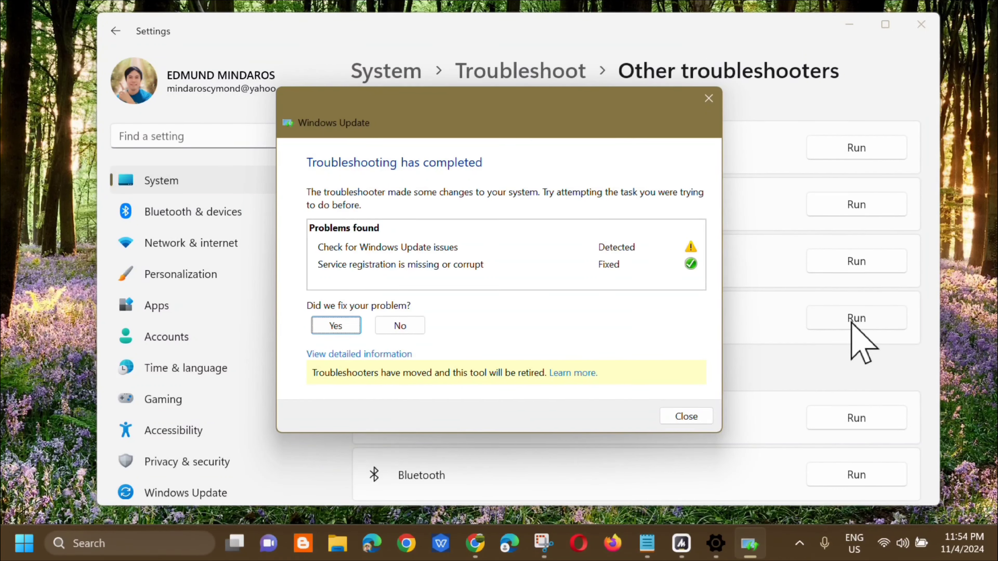
click(686, 417)
click(921, 25)
- Open the Services console and bring up the properties of the Windows Update service
click(89, 543)
text(SERVICES)
click(359, 306)
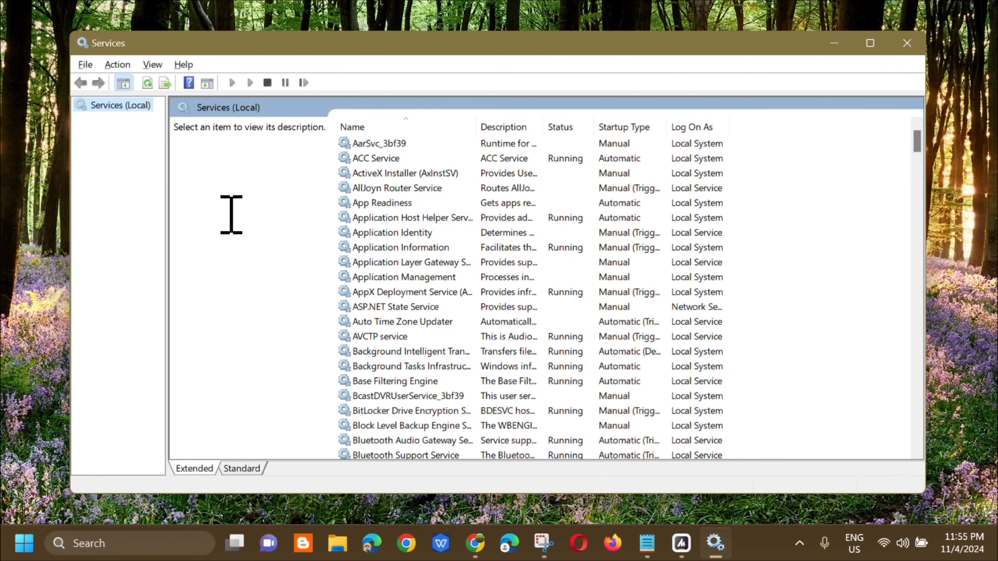
scroll(889, 456, down, 20)
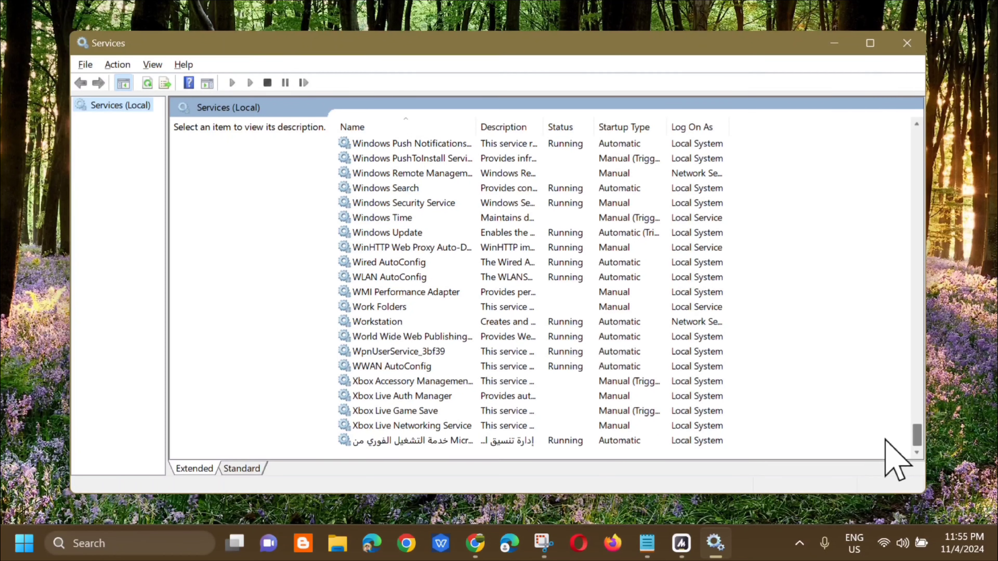
click(492, 233)
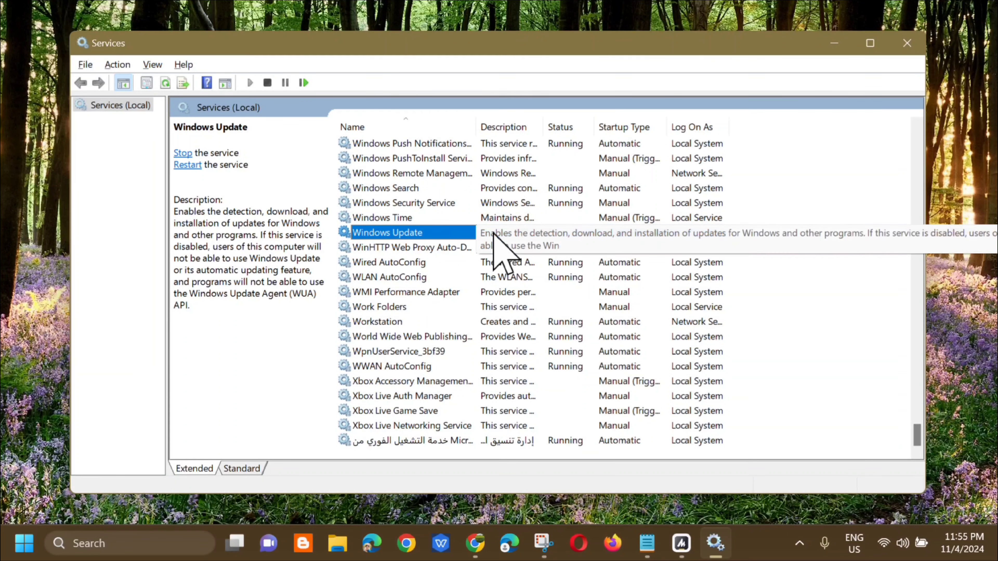
double_click(493, 233)
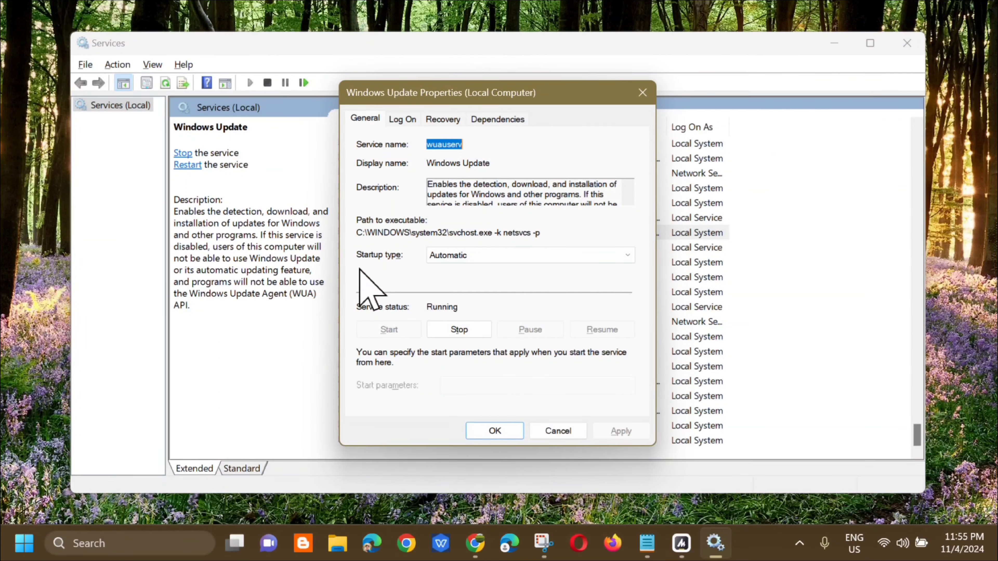
- Set the Windows Update service's startup type to Automatic and restart the service by stopping and starting it, applying the settings
click(619, 257)
click(470, 279)
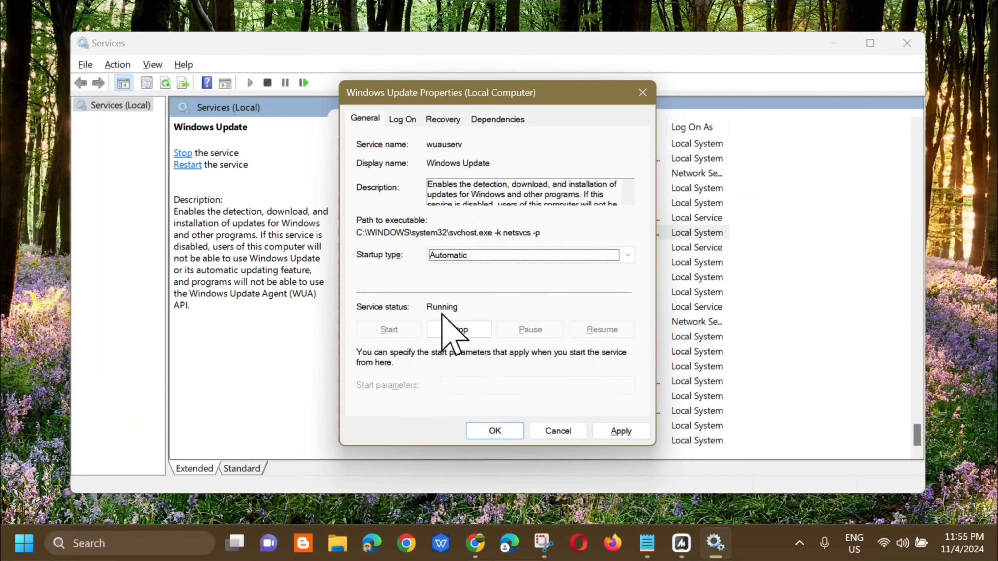
click(466, 333)
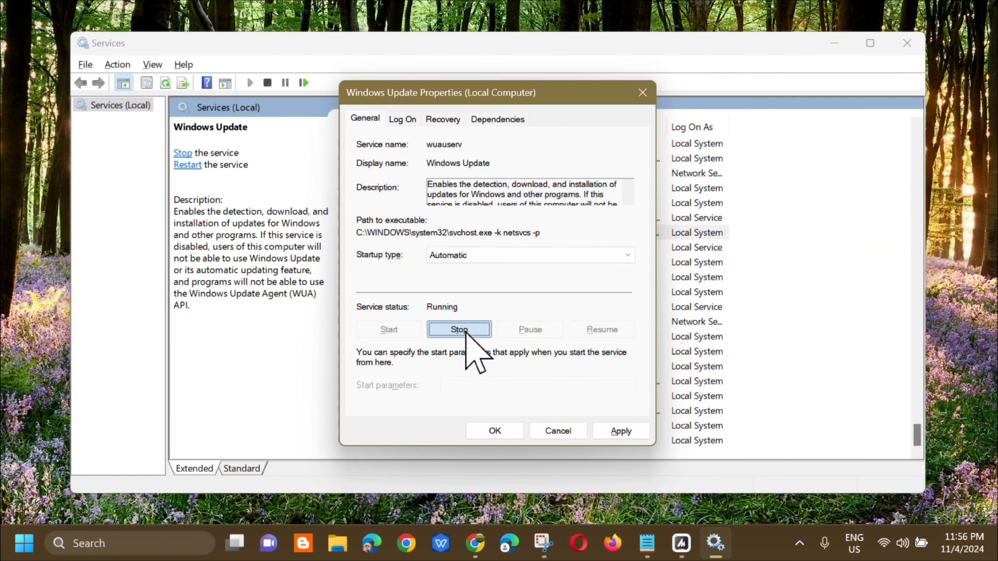
click(389, 331)
click(621, 432)
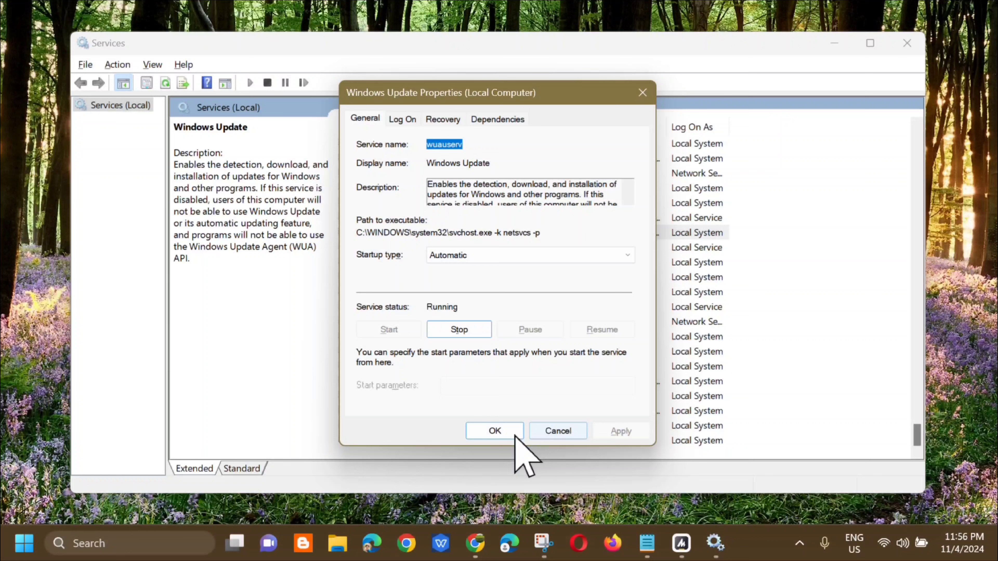
click(495, 435)
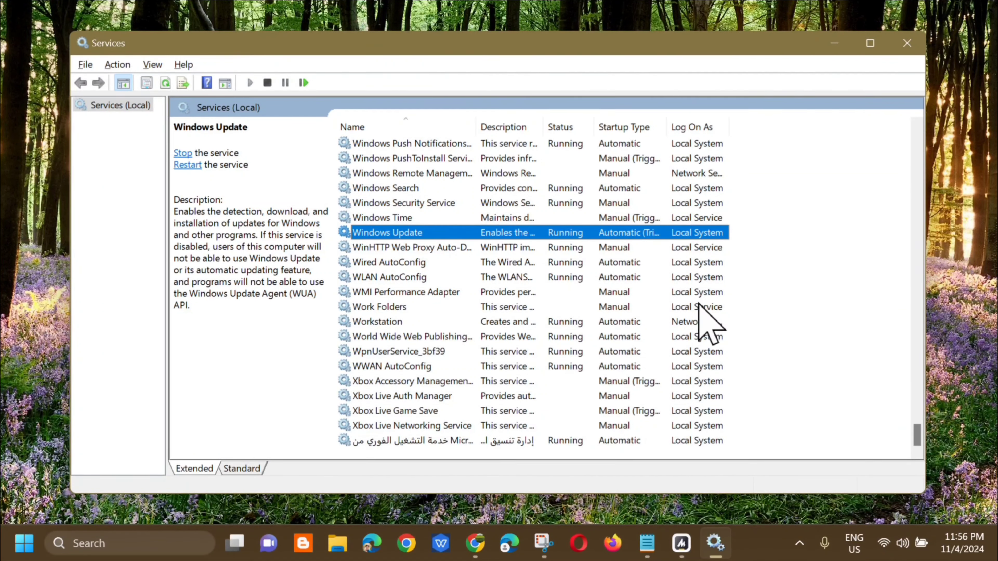
click(907, 44)
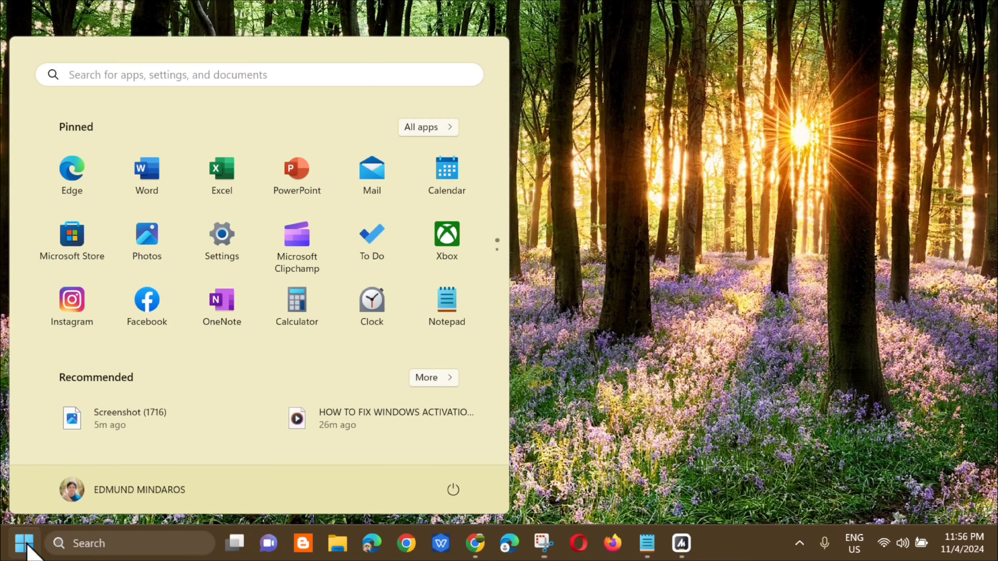
- Search for CMD and launch Command Prompt as administrator, allowing it to make changes to the device
click(24, 543)
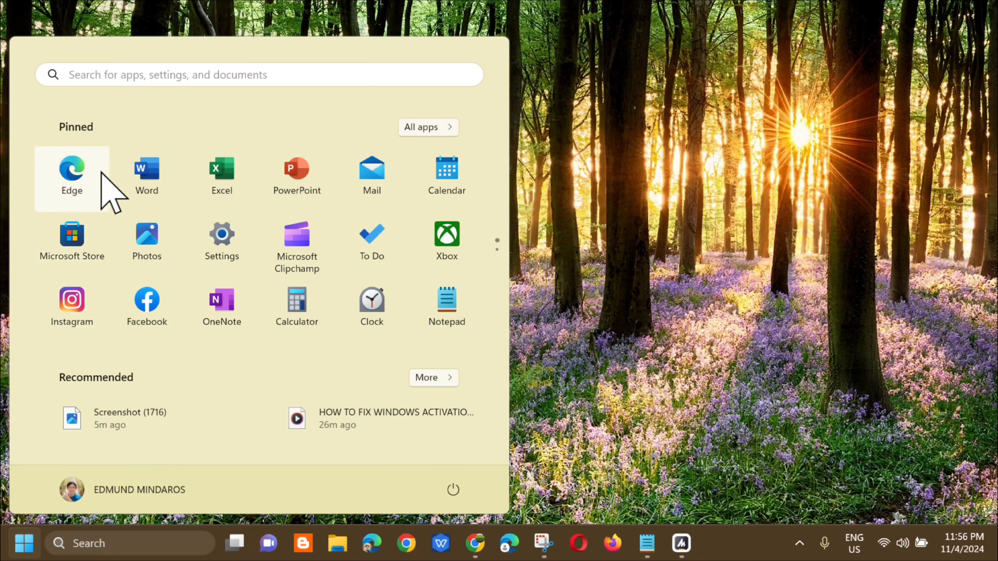
click(127, 77)
text(CMD)
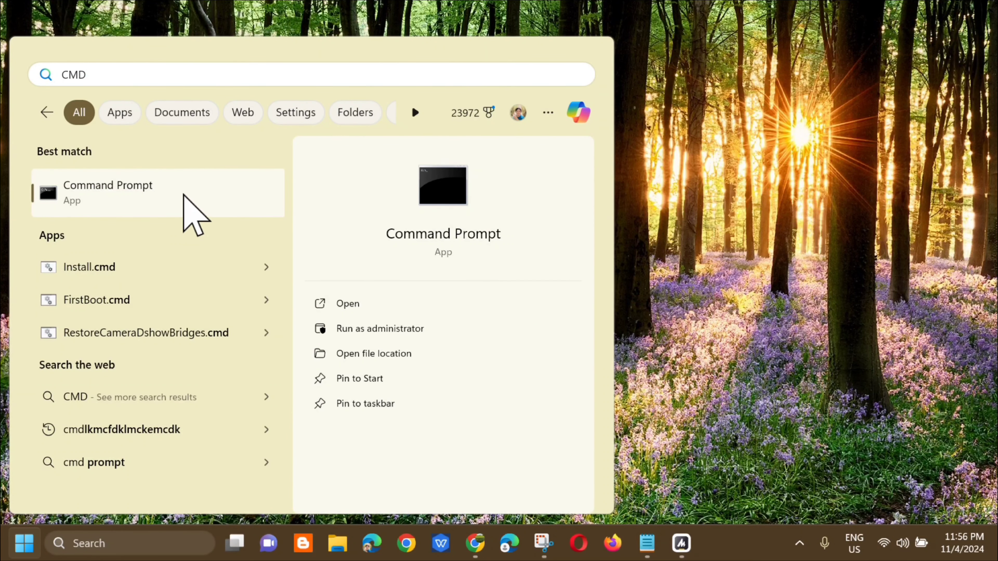
right_click(184, 194)
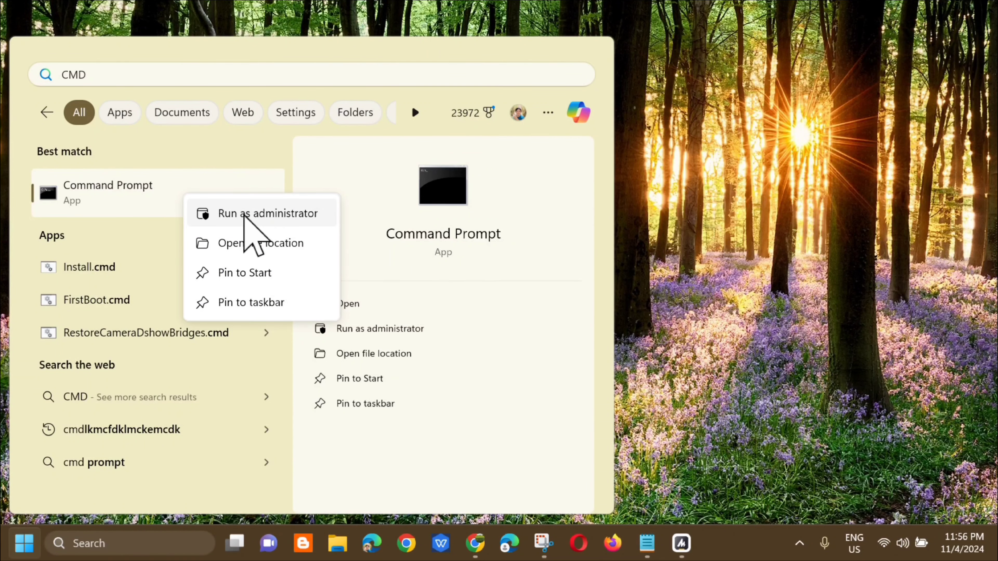
click(244, 215)
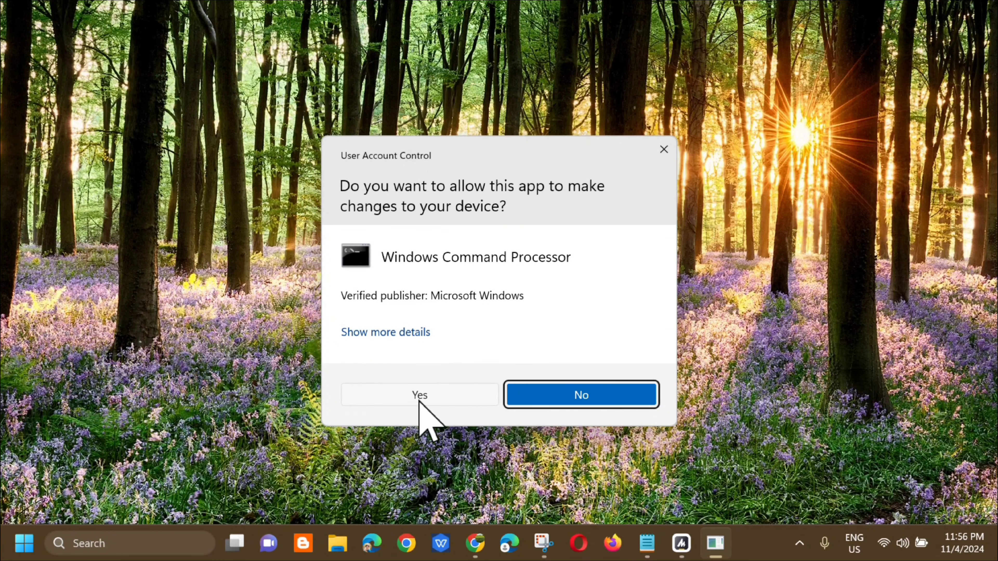
click(423, 393)
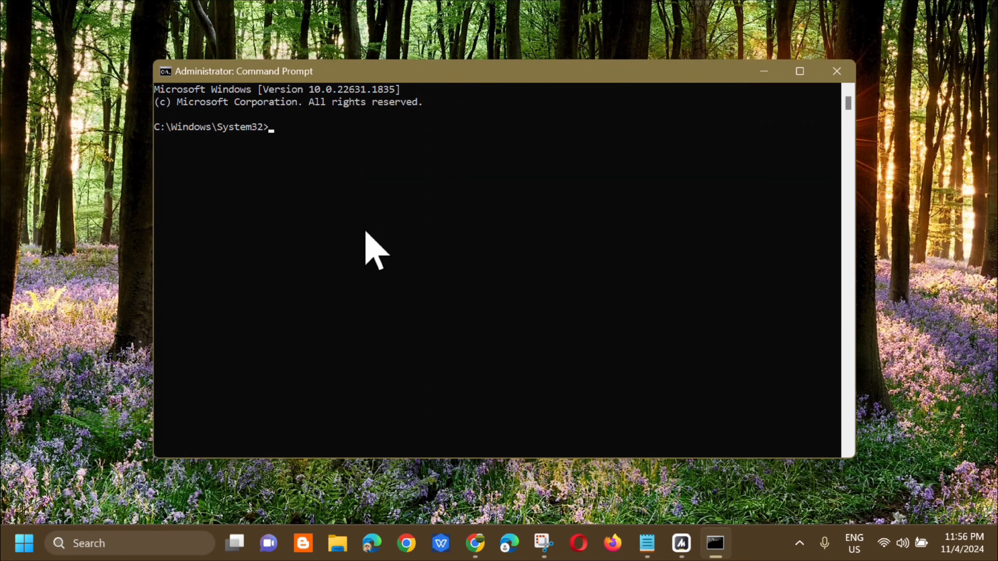
- Run a system file check with the command sfc /scannow
key(Caps_Lock)
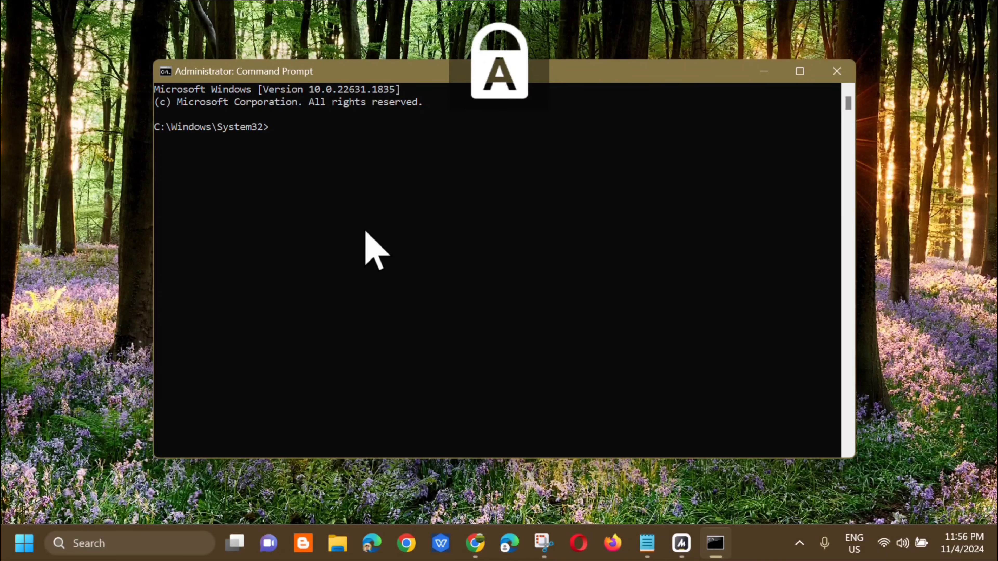
key(Caps_Lock)
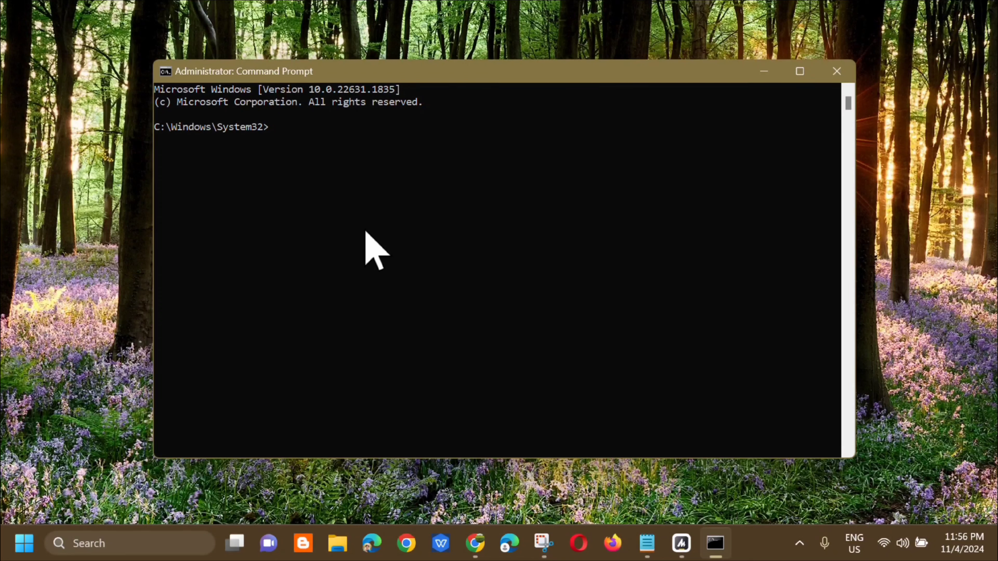
text(sfc /scannow)
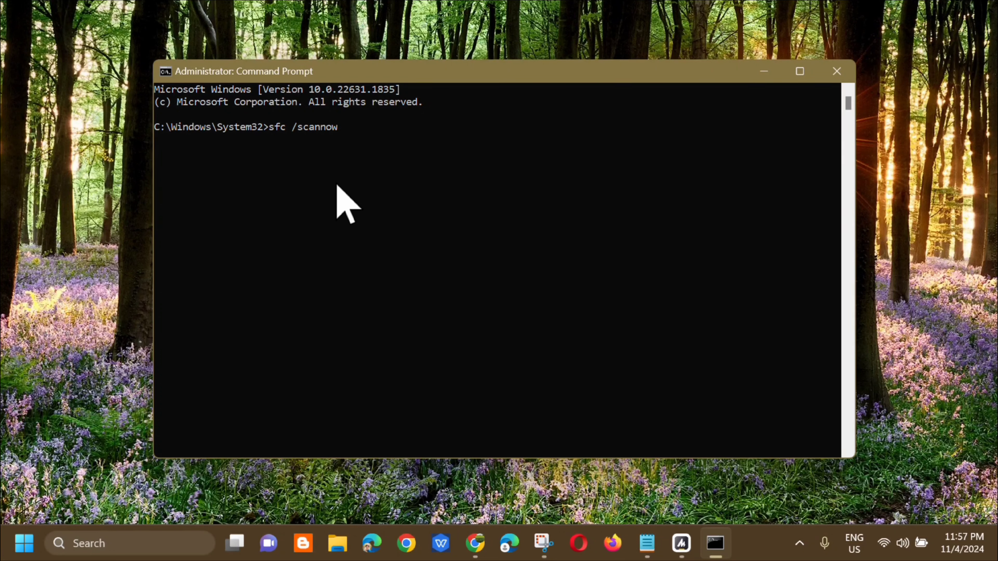
key(Return)
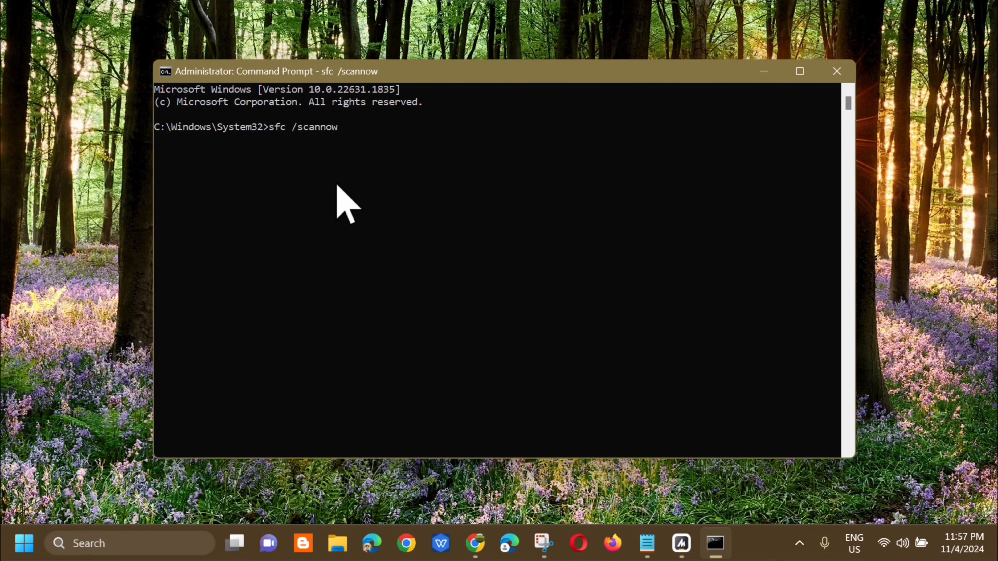